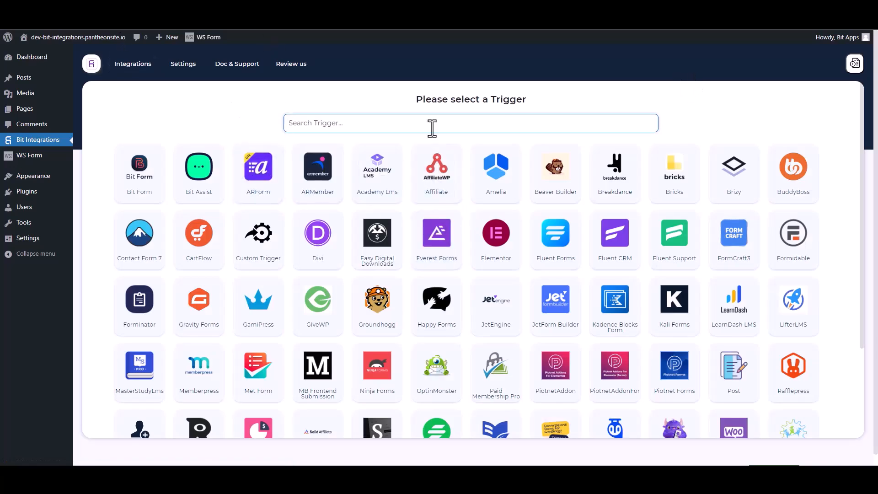
Search 'ws' in the trigger list and pick WS Form as the integration trigger
{"action": "type", "text": "ws"}
{"action": "left_click", "coordinate": [457, 177]}
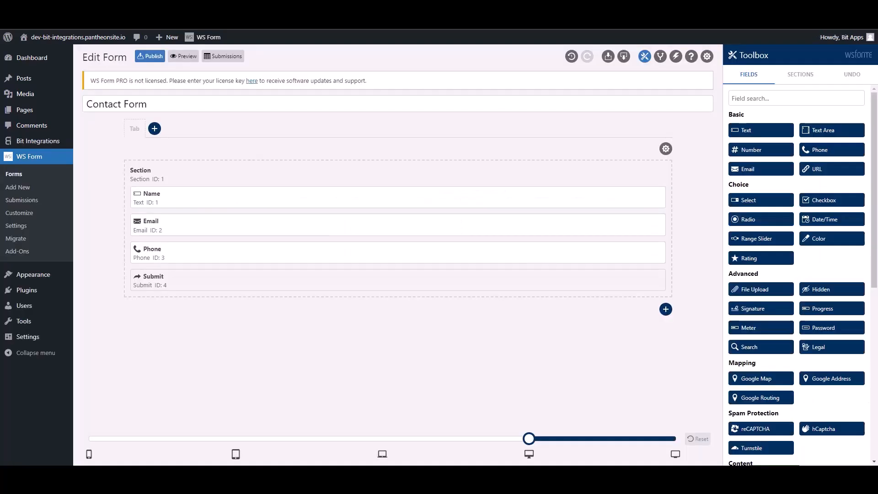
Add a new action to the Contact Form's actions list named 'Bit Integrations'
{"action": "left_click", "coordinate": [676, 57]}
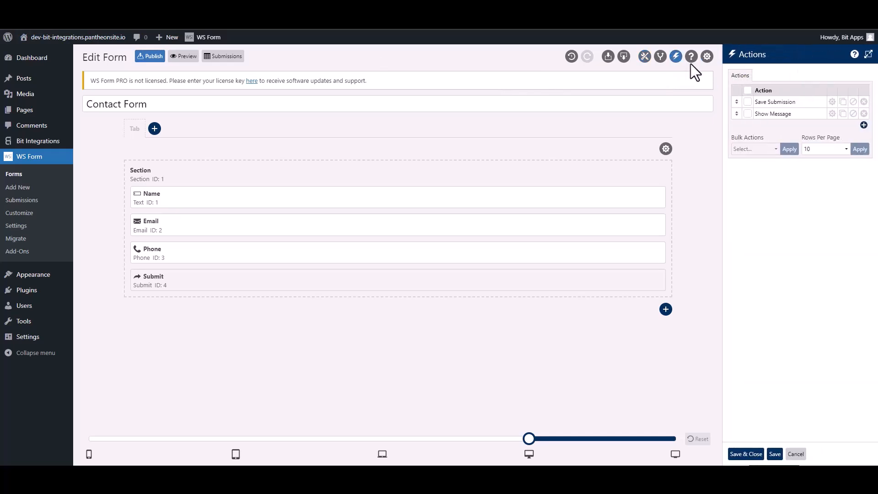
{"action": "left_click", "coordinate": [863, 125]}
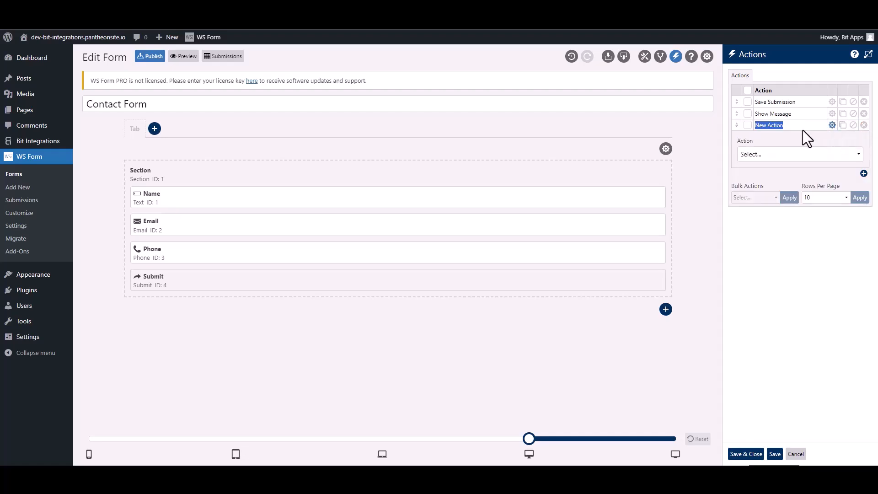
{"action": "type", "text": "Bit Integra"}
Make the action run an Action-type WordPress hook tagged ws_form_action_for_bi, then save
{"action": "left_click", "coordinate": [786, 156]}
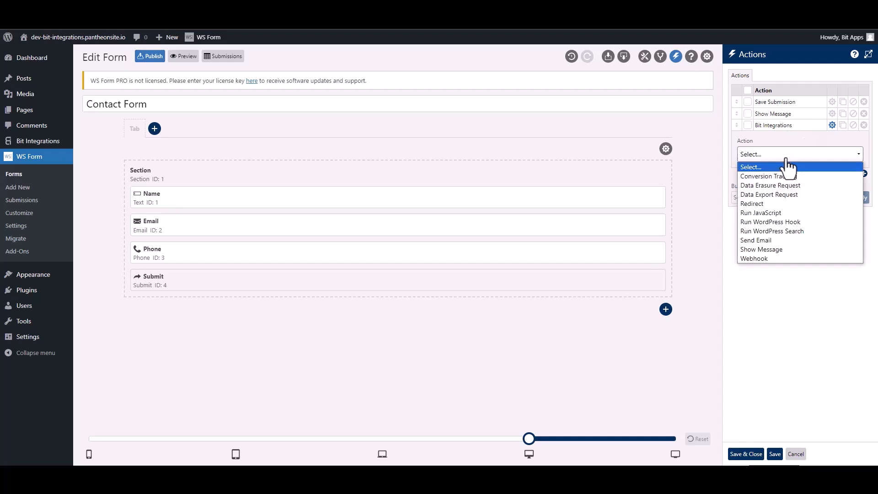
{"action": "left_click", "coordinate": [797, 221]}
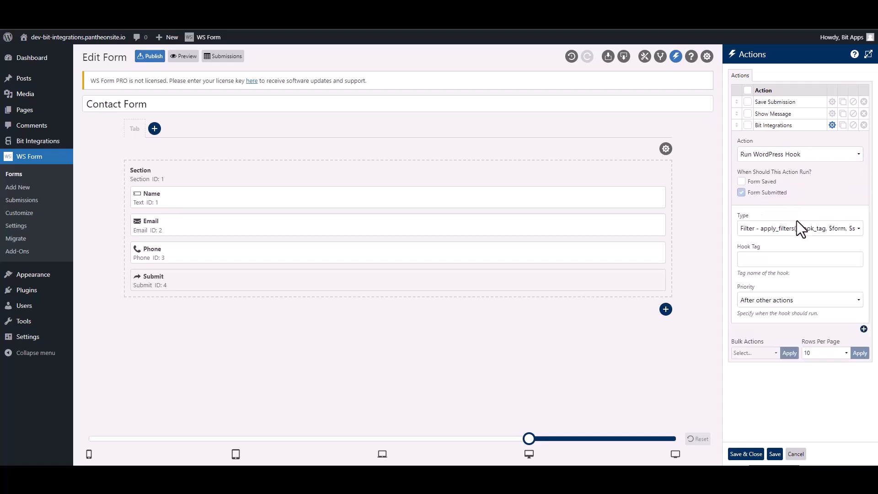
{"action": "left_click", "coordinate": [759, 230]}
{"action": "left_click", "coordinate": [763, 248]}
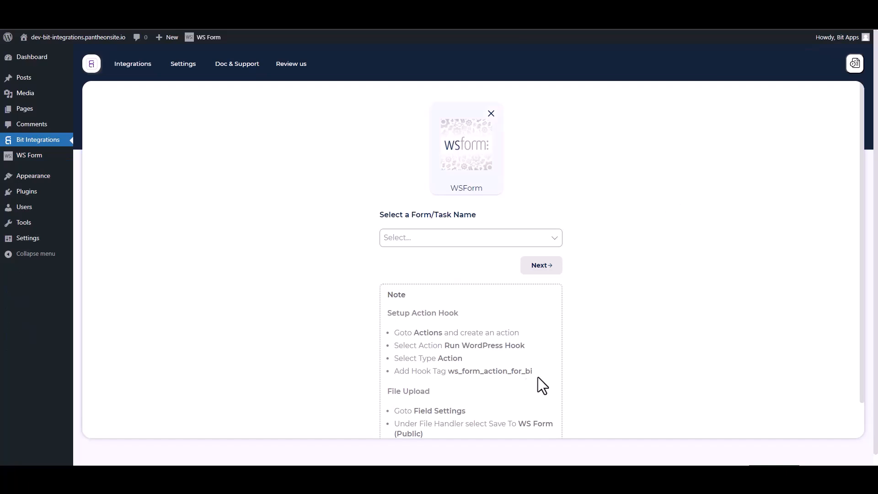
{"action": "left_click_drag", "start_coordinate": [538, 378], "coordinate": [453, 371]}
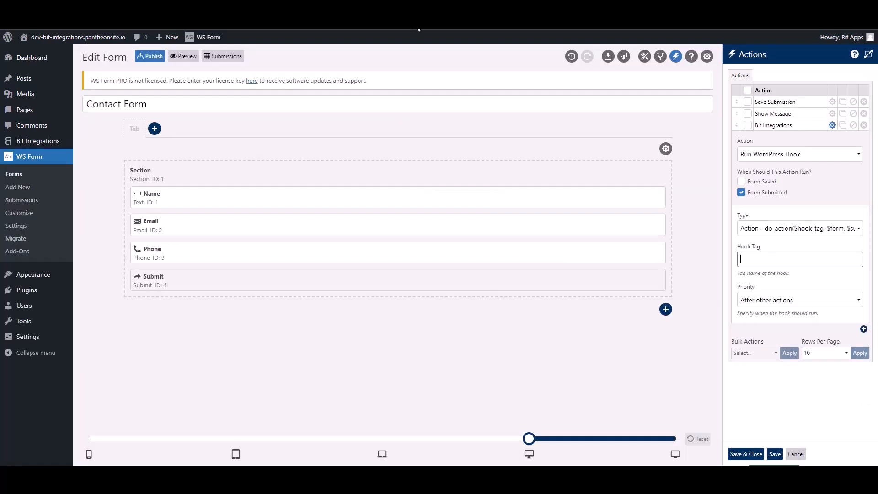
{"action": "type", "text": "ws_form_action_for_bi"}
{"action": "left_click", "coordinate": [750, 454]}
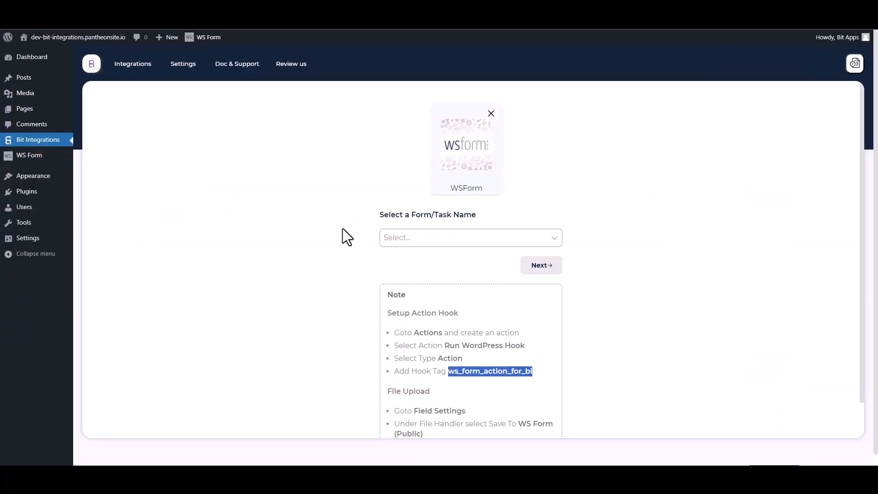
Choose Contact Form as the WS Form trigger form and continue to the action picker
{"action": "left_click", "coordinate": [325, 214]}
{"action": "left_click", "coordinate": [430, 238]}
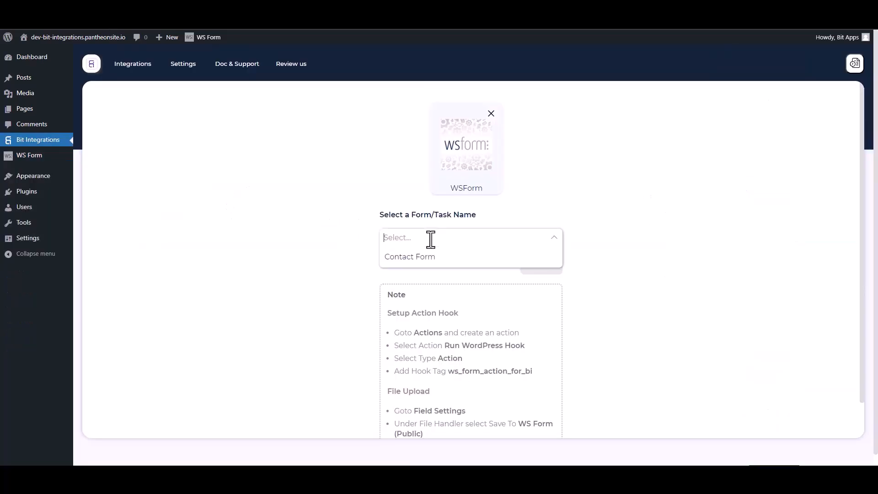
{"action": "left_click", "coordinate": [404, 257]}
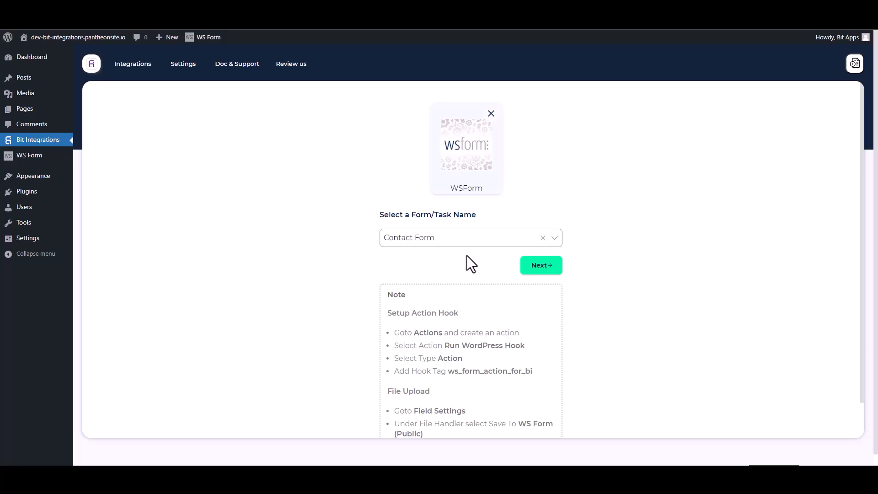
{"action": "left_click", "coordinate": [529, 267]}
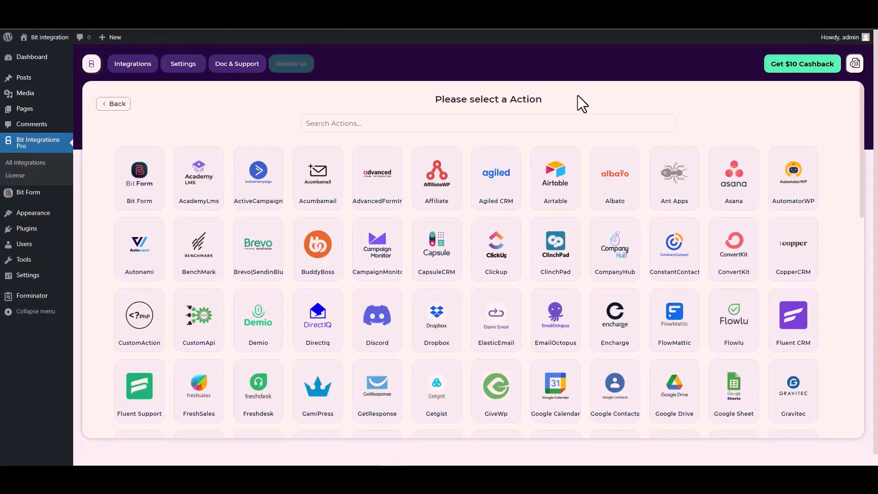
Search 'cus', choose the CustomApi action, and set its authentication protocol to API Key
{"action": "left_click", "coordinate": [536, 123]}
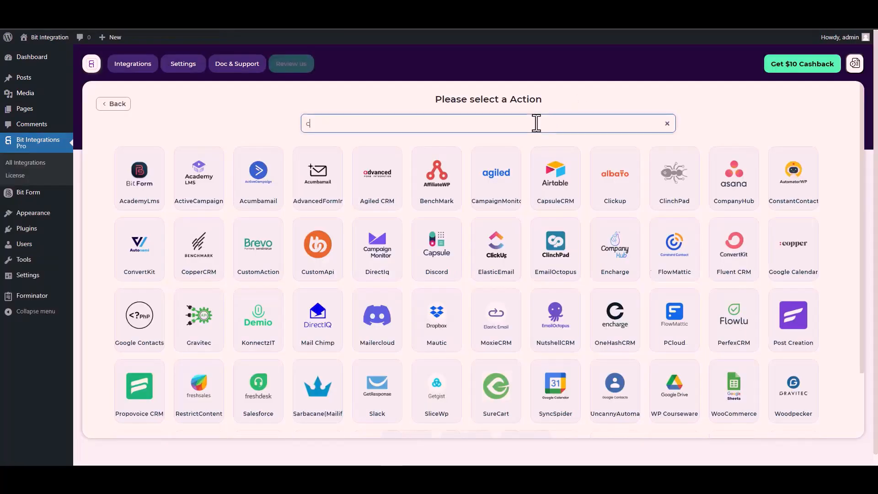
{"action": "type", "text": "cus"}
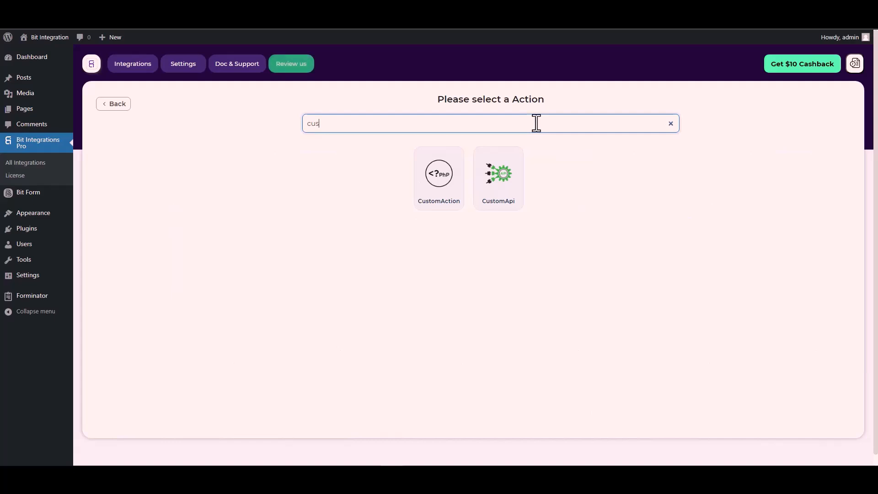
{"action": "left_click", "coordinate": [501, 185]}
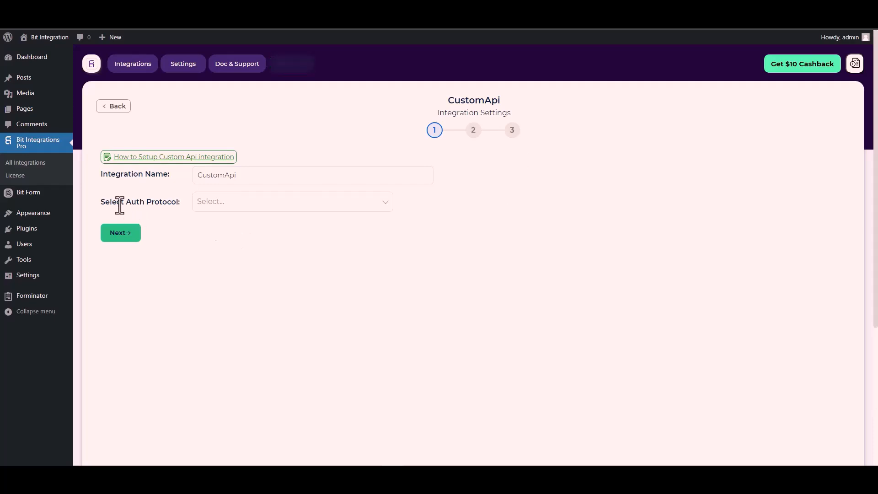
{"action": "left_click", "coordinate": [225, 203]}
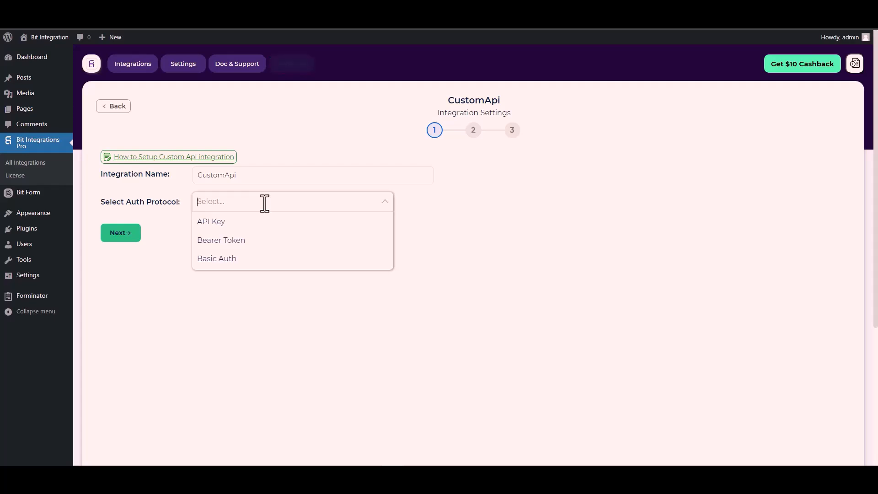
{"action": "left_click", "coordinate": [226, 223]}
{"action": "left_click", "coordinate": [175, 246]}
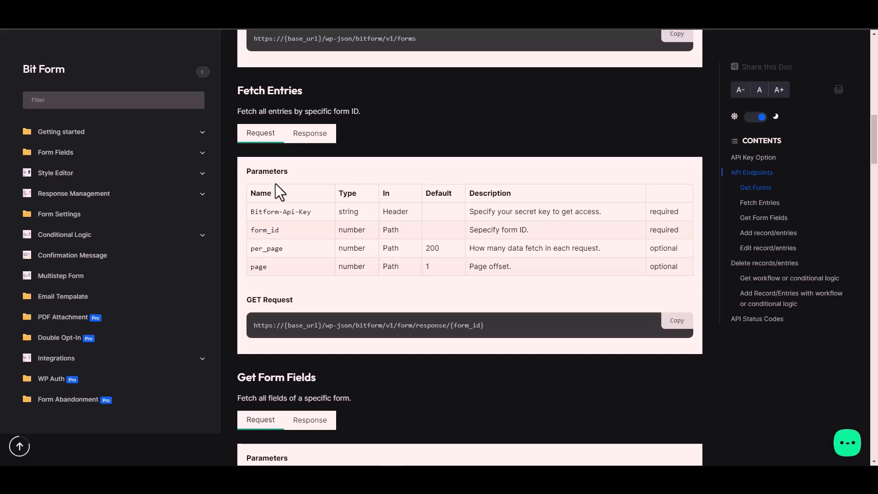
Copy Bitform-Api-Key from the Fetch Entries docs table into the CustomApi Key field
{"action": "triple_click", "coordinate": [297, 212]}
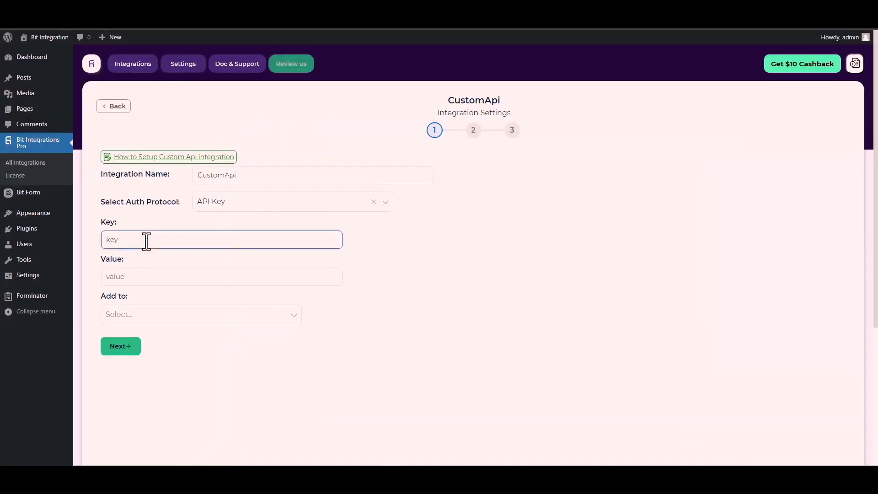
{"action": "key", "text": "ctrl+v"}
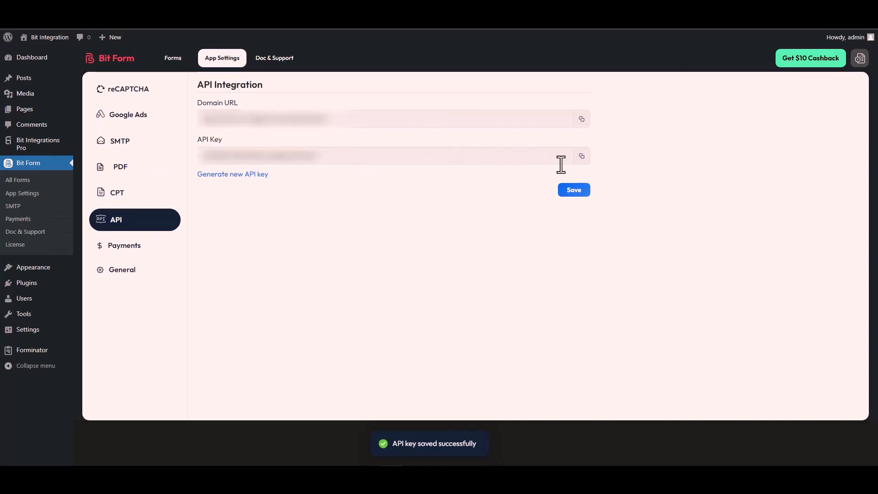
Copy the site's API key from Bit Form's API settings into the CustomApi Value field
{"action": "left_click", "coordinate": [581, 157]}
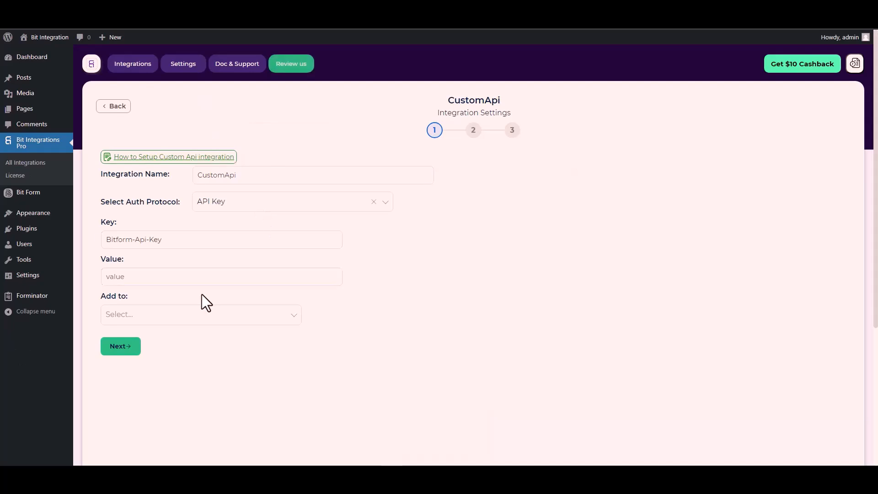
{"action": "left_click", "coordinate": [122, 279]}
{"action": "key", "text": "ctrl+v"}
{"action": "left_click", "coordinate": [173, 294]}
Re-paste Bitform-Api-Key as the Key, set Add to Header, and advance to step 2
{"action": "left_click", "coordinate": [146, 321]}
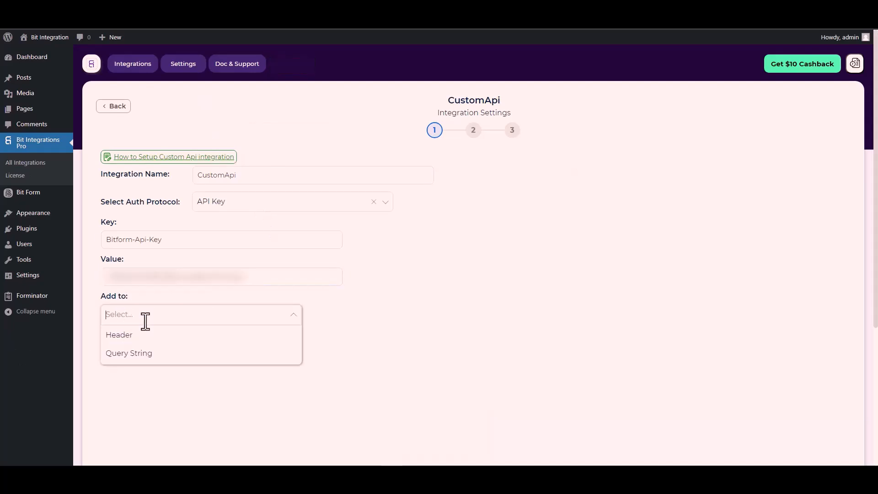
{"action": "left_click", "coordinate": [424, 325]}
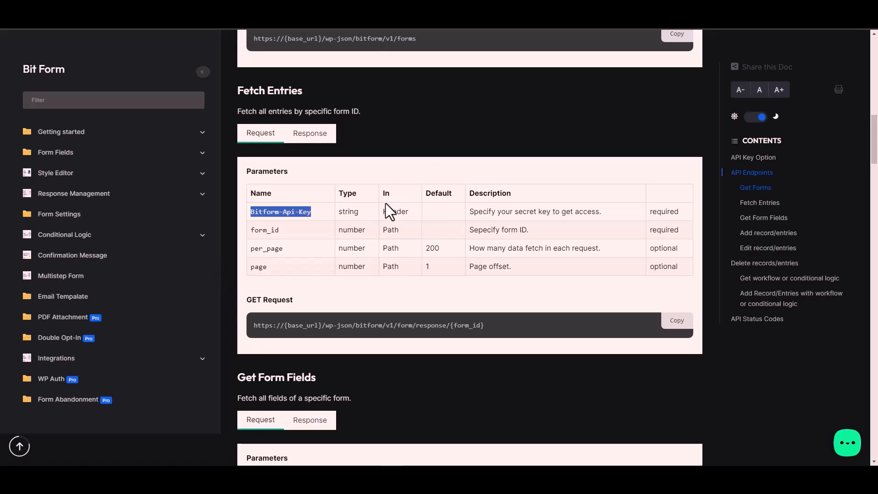
{"action": "left_click", "coordinate": [398, 211]}
{"action": "left_click", "coordinate": [202, 238]}
{"action": "key", "text": "ctrl+v"}
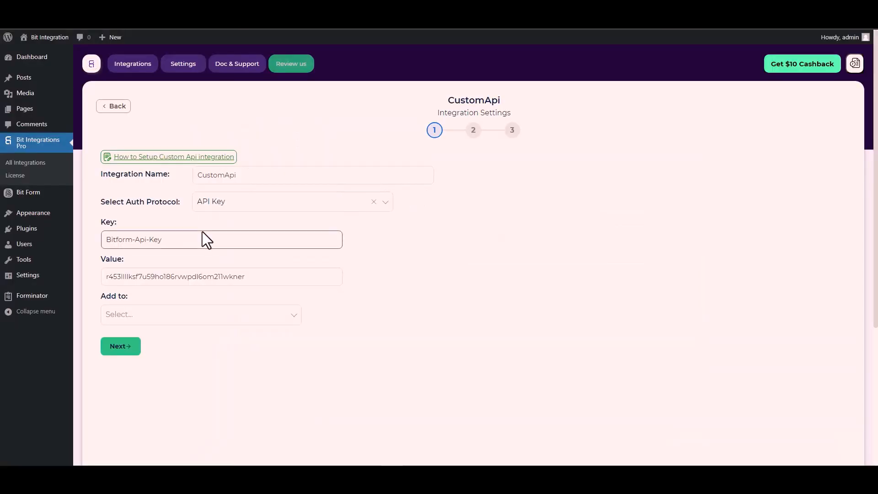
{"action": "left_click", "coordinate": [125, 308]}
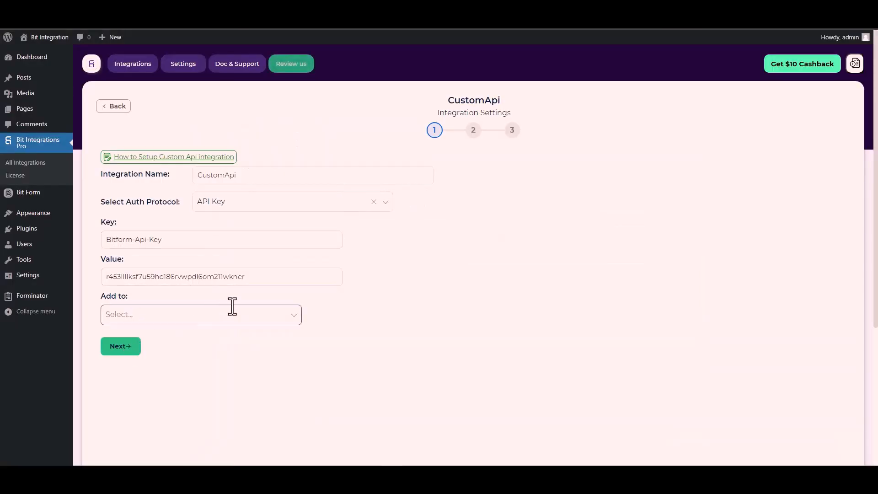
{"action": "left_click", "coordinate": [228, 317]}
{"action": "left_click", "coordinate": [132, 337]}
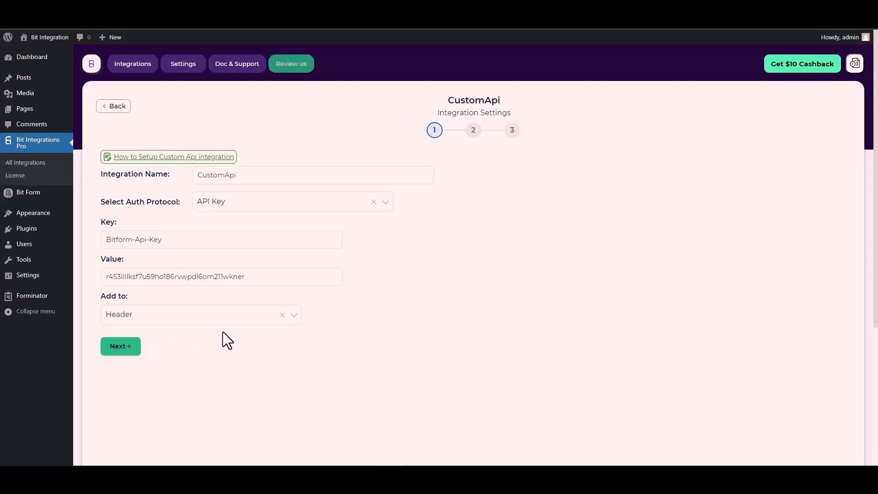
{"action": "left_click", "coordinate": [125, 349]}
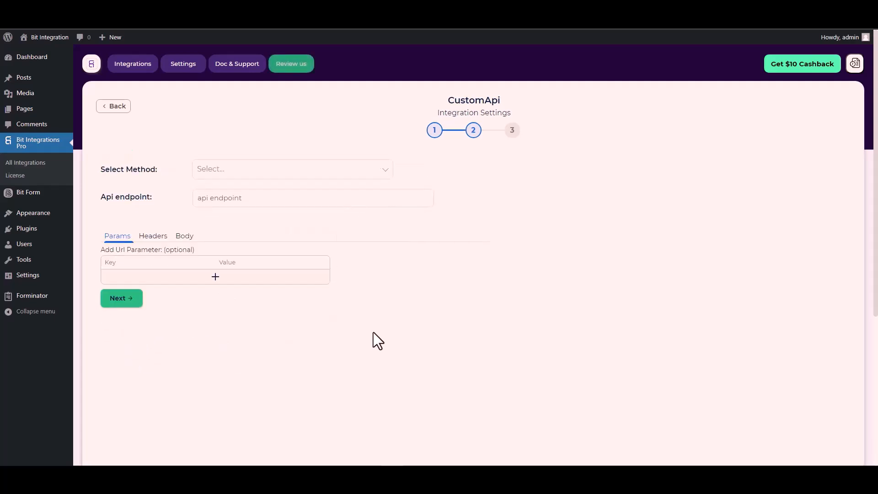
Set the request method to POST and paste the Bit Form response endpoint URL
{"action": "left_click", "coordinate": [227, 171]}
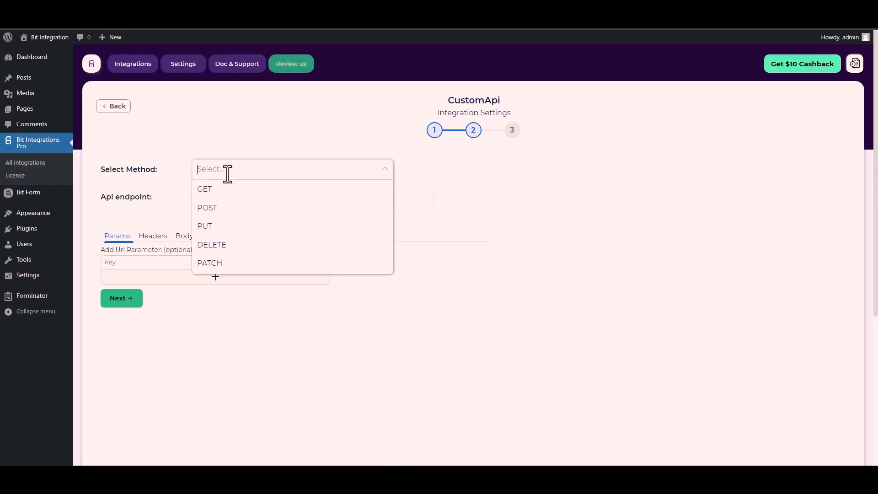
{"action": "left_click", "coordinate": [226, 208]}
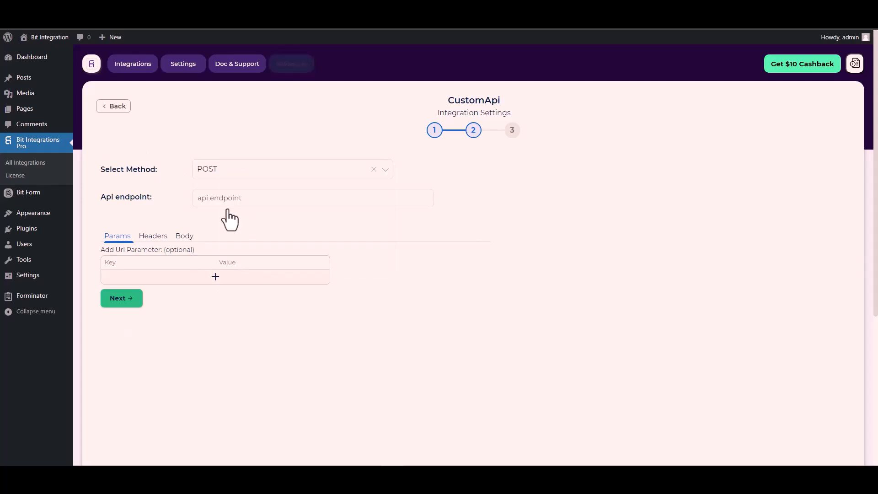
{"action": "scroll", "coordinate": [151, 203], "scroll_direction": "down", "scroll_amount": 1}
{"action": "left_click", "coordinate": [220, 158]}
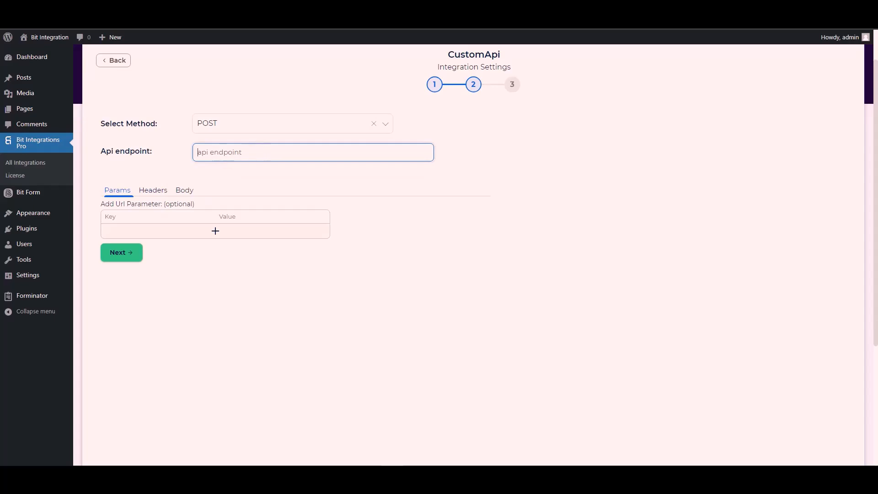
{"action": "left_click", "coordinate": [269, 18]}
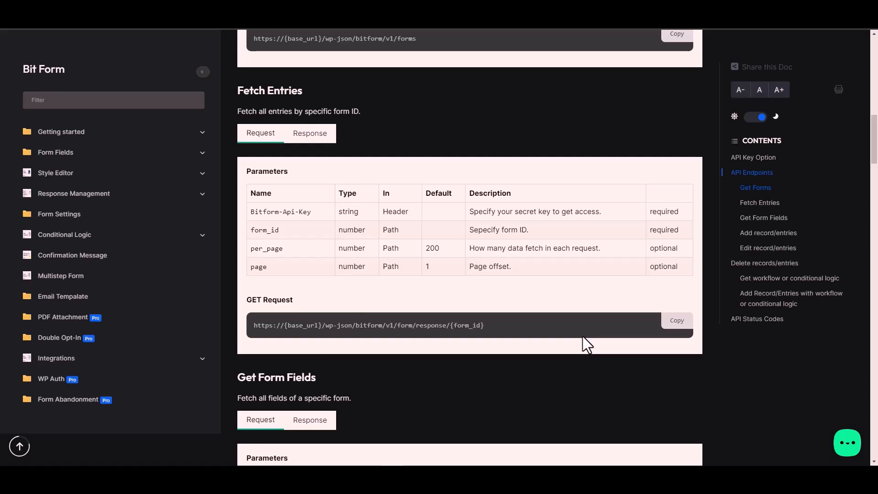
{"action": "left_click", "coordinate": [680, 323]}
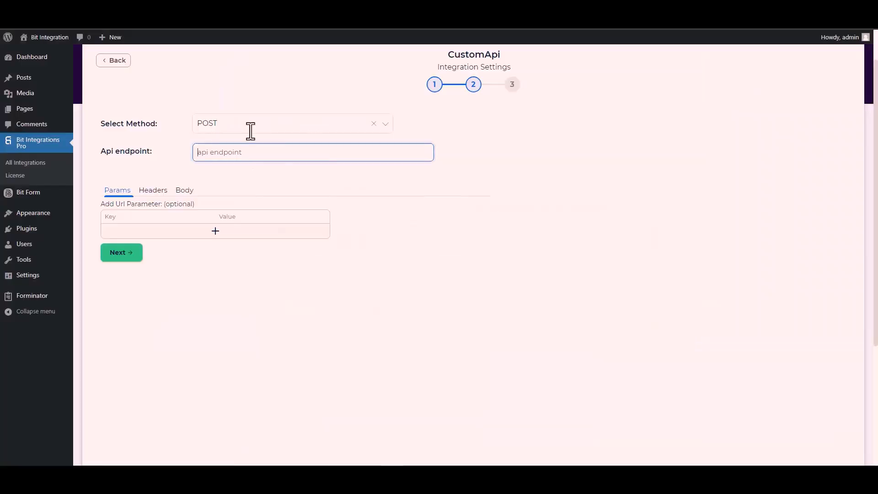
{"action": "key", "text": "ctrl+v"}
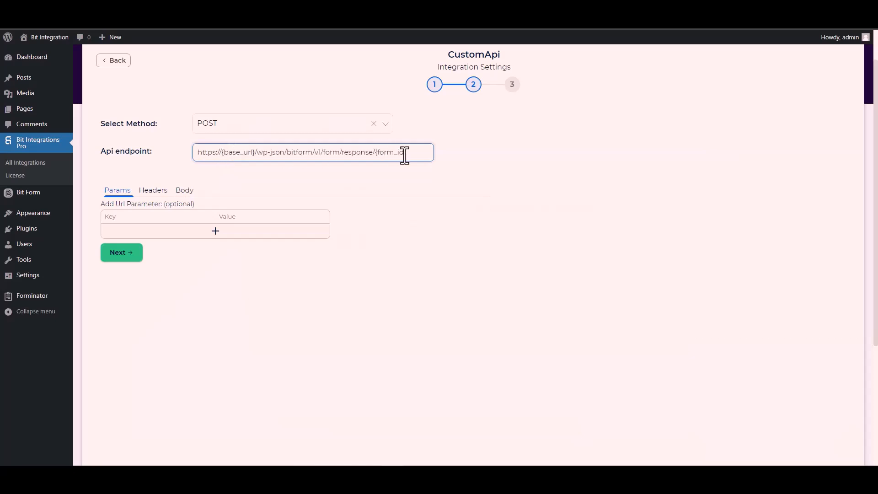
{"action": "left_click_drag", "start_coordinate": [406, 152], "coordinate": [376, 152]}
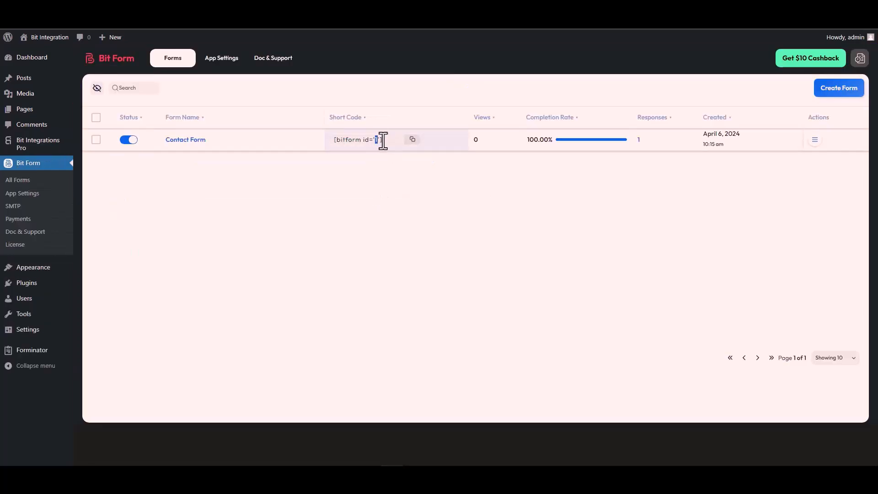
{"action": "double_click", "coordinate": [376, 140]}
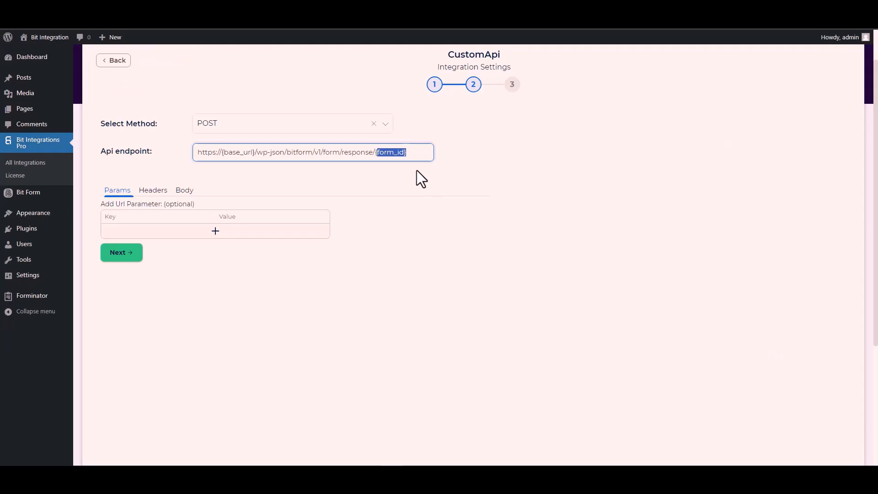
{"action": "key", "text": "ctrl+v"}
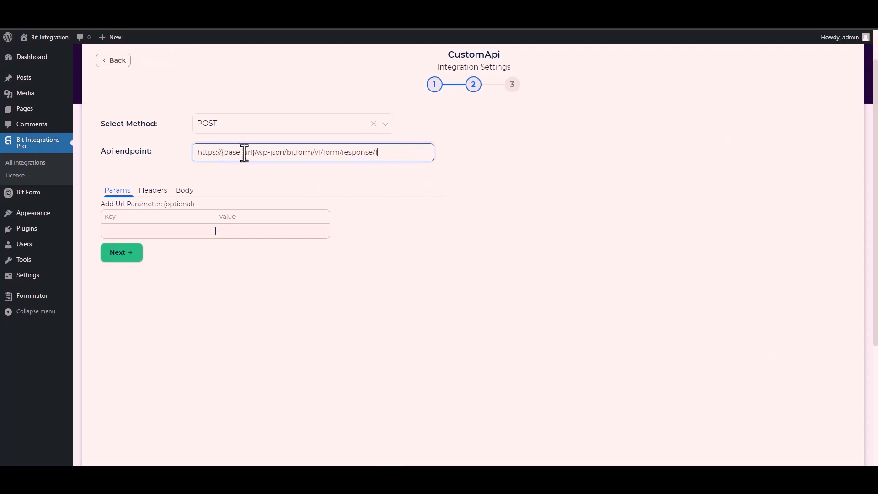
{"action": "left_click_drag", "start_coordinate": [255, 152], "coordinate": [222, 152]}
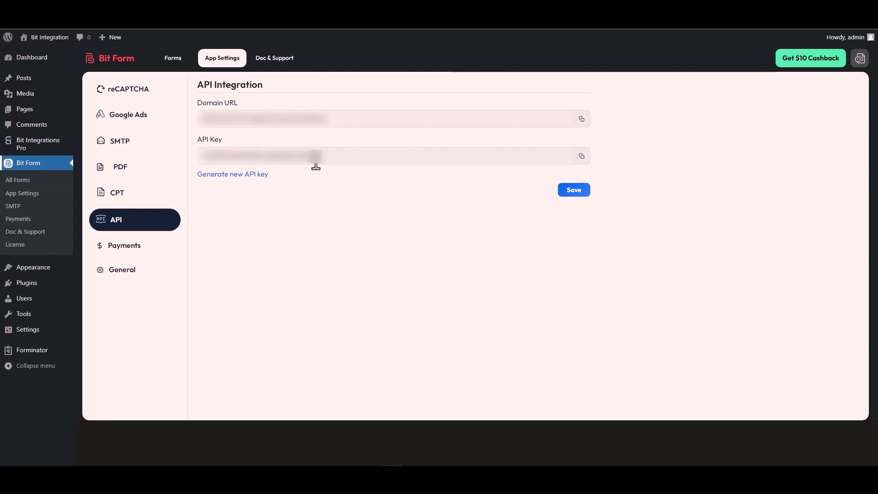
{"action": "triple_click", "coordinate": [246, 119]}
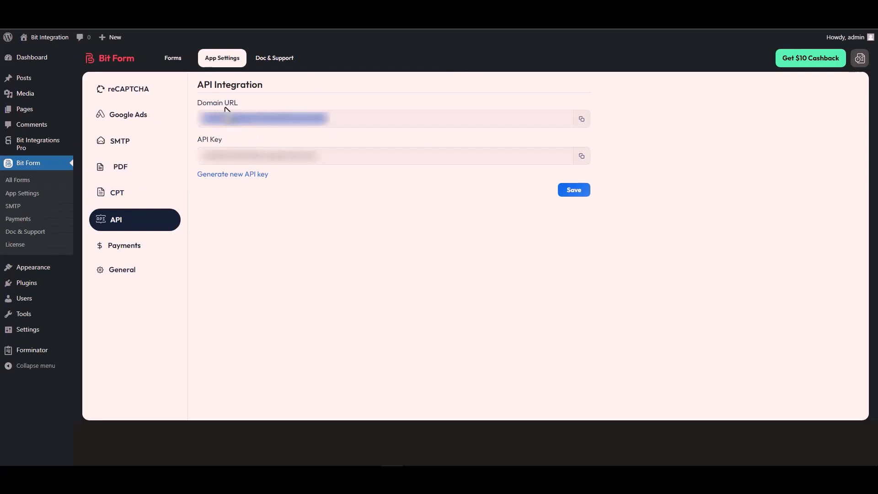
{"action": "left_click", "coordinate": [582, 119]}
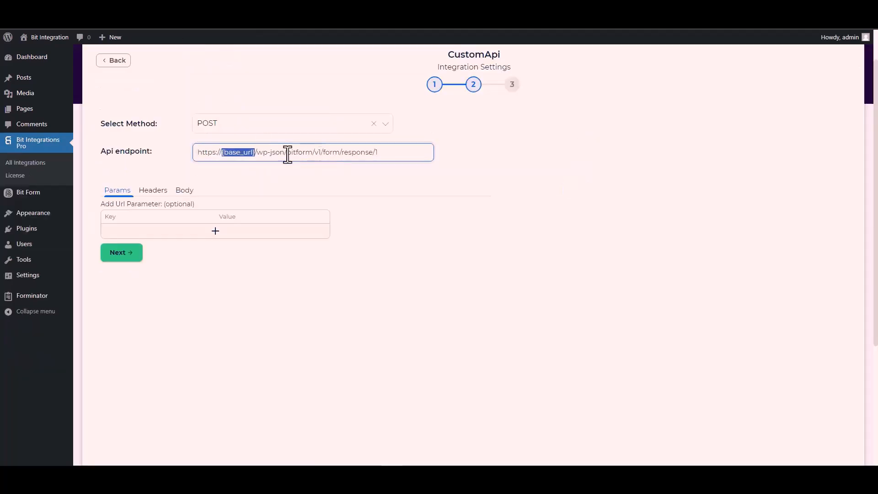
{"action": "left_click", "coordinate": [256, 152]}
{"action": "left_click_drag", "start_coordinate": [256, 152], "coordinate": [194, 157]}
{"action": "key", "text": "ctrl+v"}
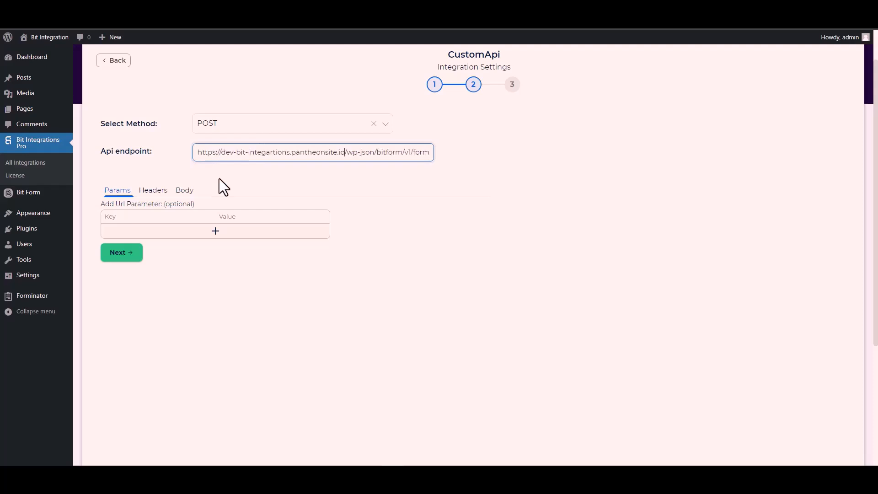
{"action": "left_click", "coordinate": [301, 177]}
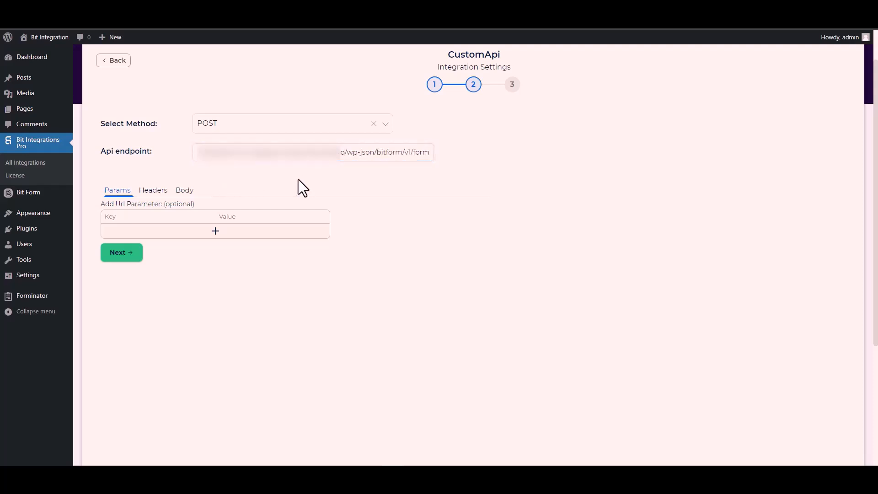
Enable Send All Data in the body with application/x-www-form-urlencoded content type
{"action": "left_click", "coordinate": [187, 198]}
{"action": "left_click", "coordinate": [137, 213]}
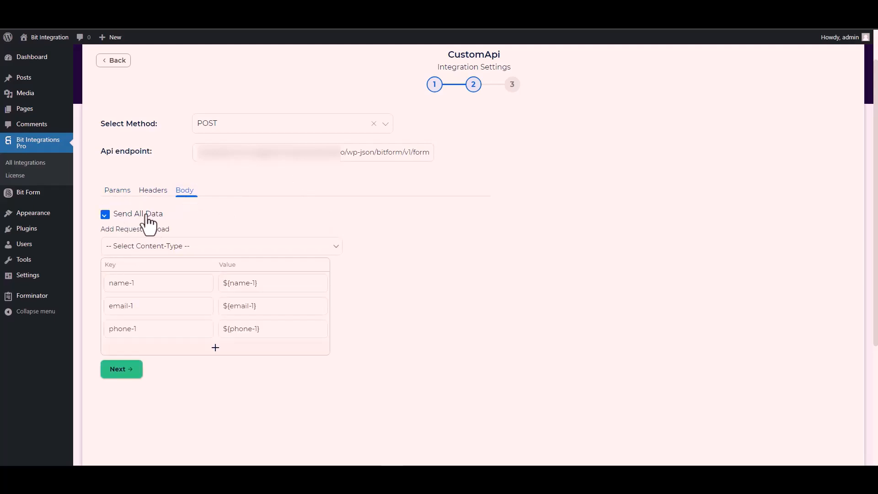
{"action": "scroll", "coordinate": [258, 215], "scroll_direction": "down", "scroll_amount": 2}
{"action": "scroll", "coordinate": [258, 215], "scroll_direction": "down", "scroll_amount": 1}
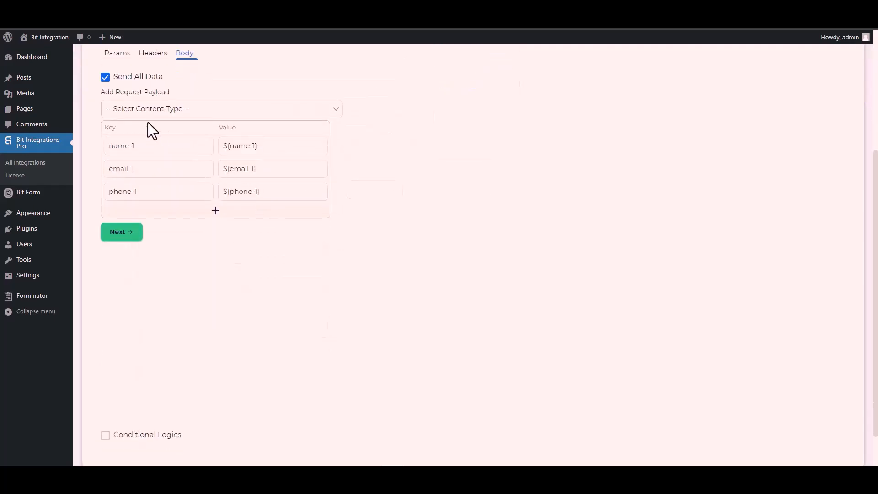
{"action": "left_click", "coordinate": [173, 110]}
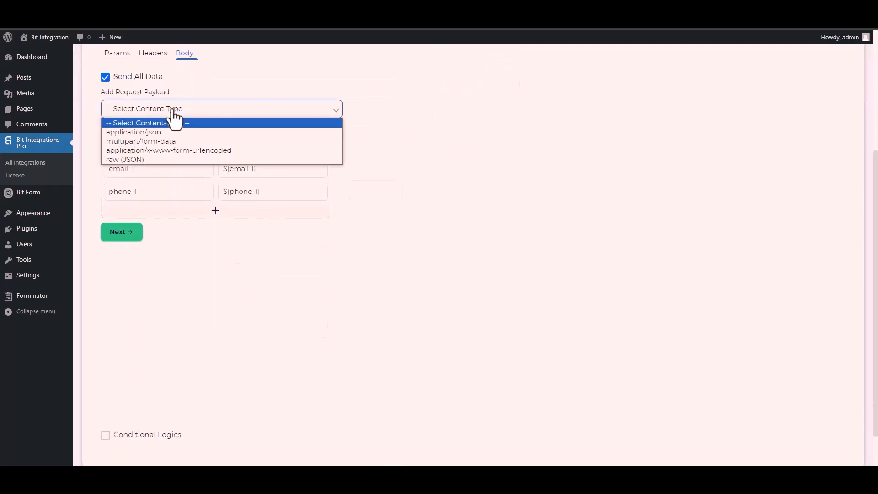
{"action": "left_click", "coordinate": [200, 150]}
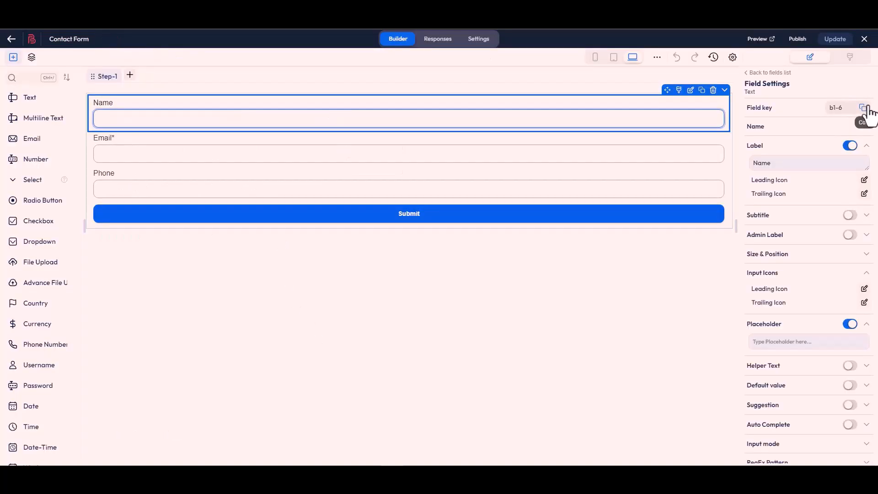
Replace payload keys name-1, email-1, phone-1 with Bit Form keys b1-6, b1-4, b1-7
{"action": "left_click", "coordinate": [864, 109]}
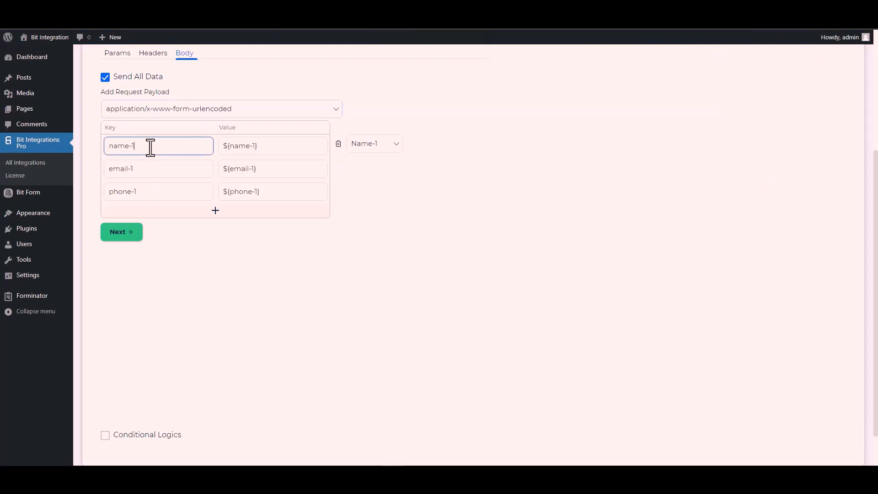
{"action": "key", "text": "ctrl+a"}
{"action": "key", "text": "ctrl+v"}
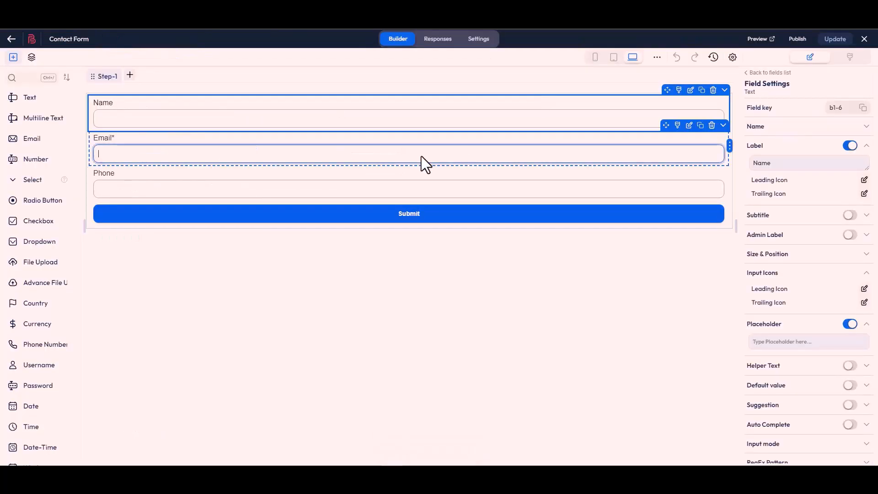
{"action": "left_click", "coordinate": [424, 162]}
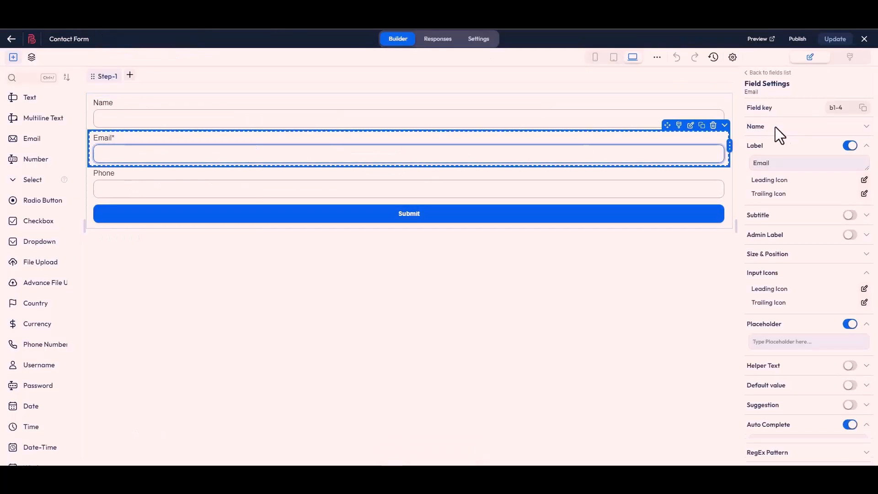
{"action": "left_click", "coordinate": [864, 114]}
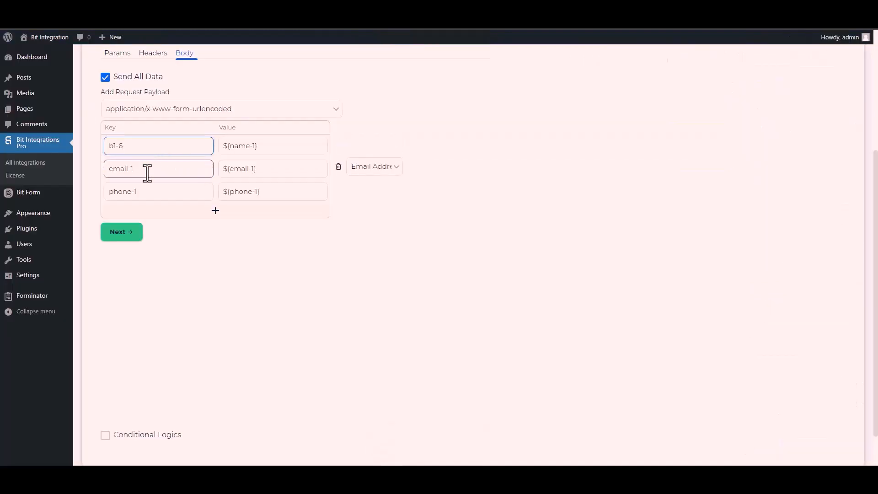
{"action": "left_click", "coordinate": [147, 169]}
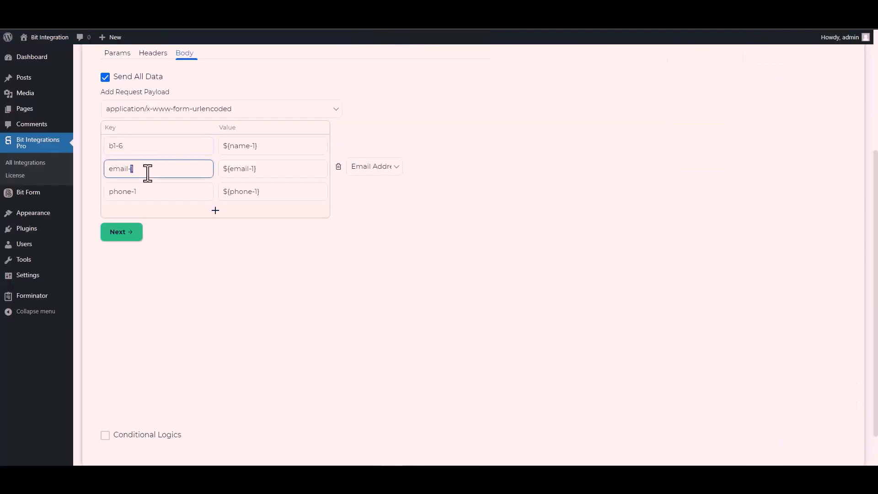
{"action": "triple_click", "coordinate": [147, 173]}
{"action": "key", "text": "ctrl+v"}
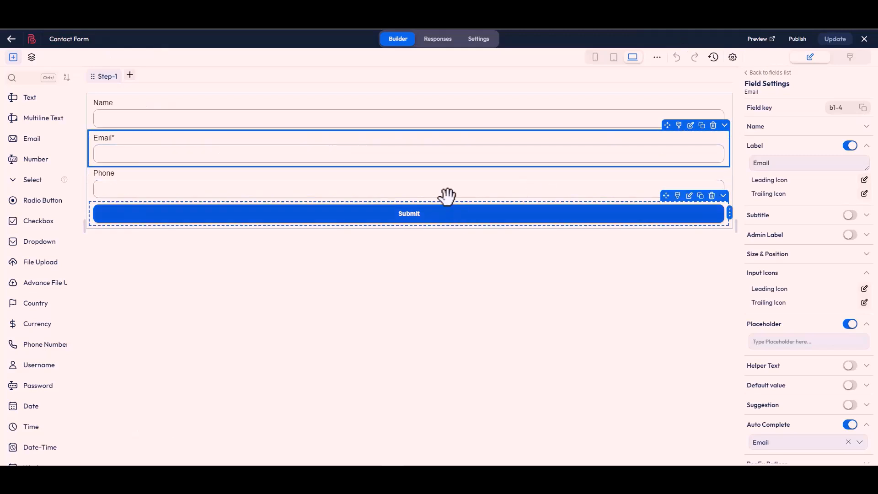
{"action": "left_click", "coordinate": [442, 198]}
{"action": "left_click", "coordinate": [863, 108]}
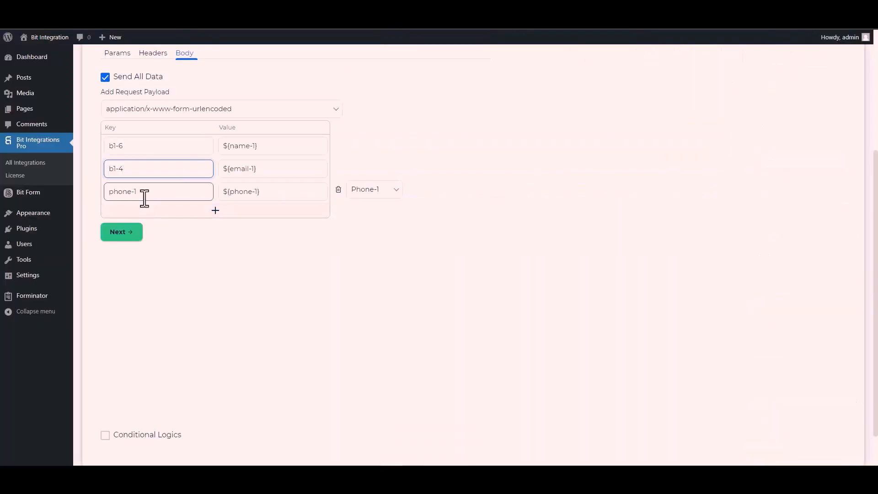
{"action": "triple_click", "coordinate": [145, 198]}
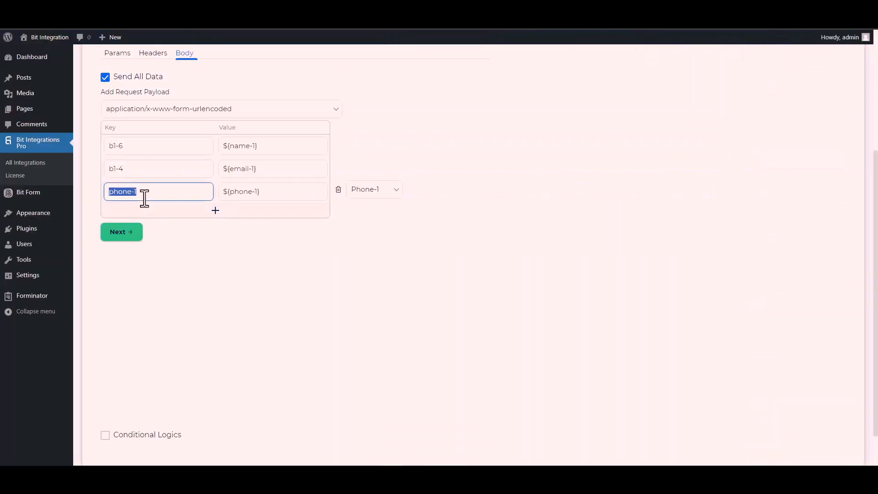
{"action": "key", "text": "ctrl+v"}
Leave conditional logic off and finish and save the integration
{"action": "scroll", "coordinate": [146, 229], "scroll_direction": "down", "scroll_amount": 1}
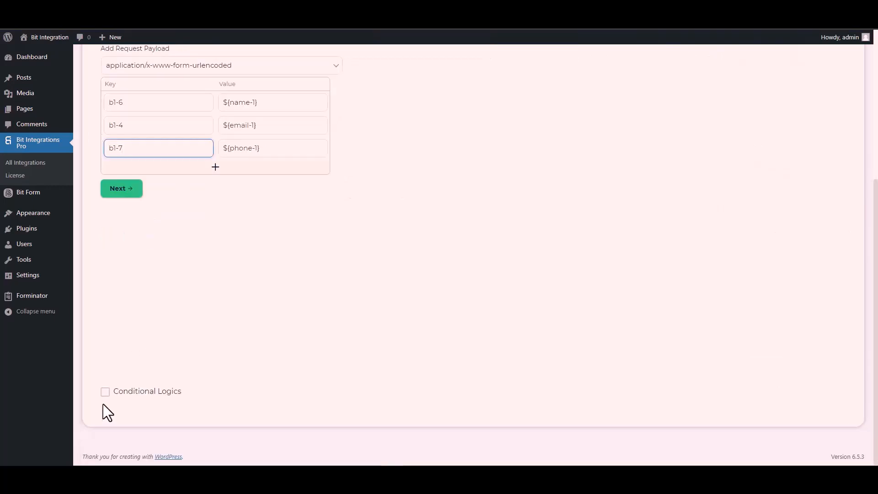
{"action": "left_click", "coordinate": [140, 397]}
{"action": "scroll", "coordinate": [173, 331], "scroll_direction": "down", "scroll_amount": 2}
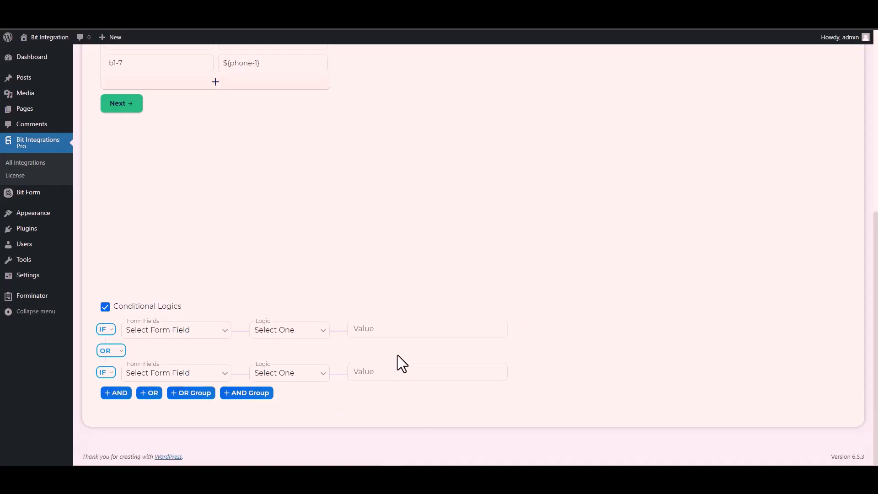
{"action": "left_click", "coordinate": [104, 308]}
{"action": "scroll", "coordinate": [213, 314], "scroll_direction": "up", "scroll_amount": 4}
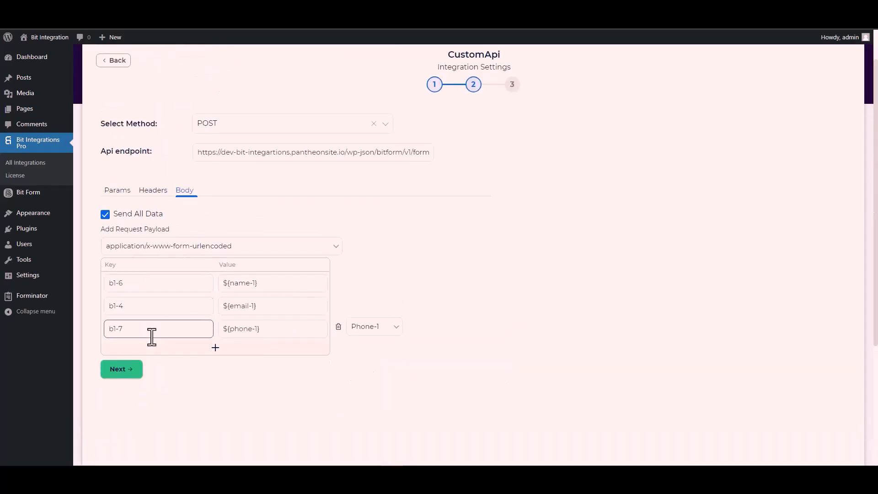
{"action": "left_click", "coordinate": [126, 375]}
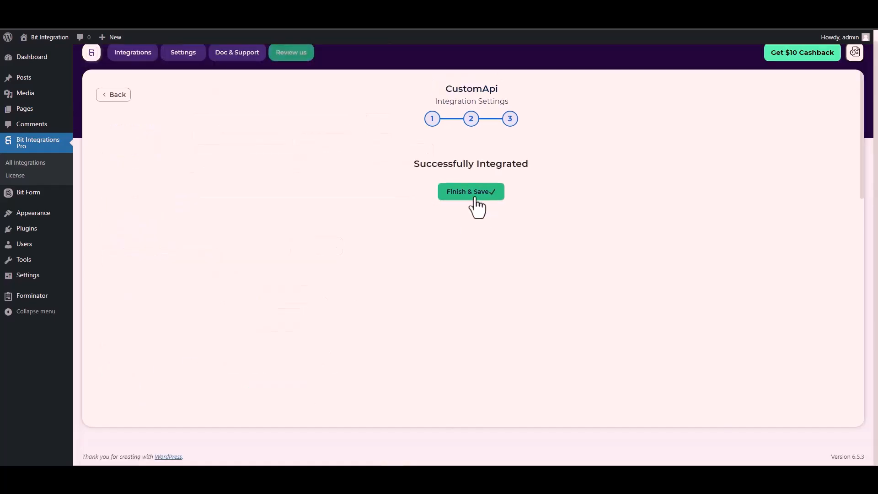
{"action": "left_click", "coordinate": [475, 198]}
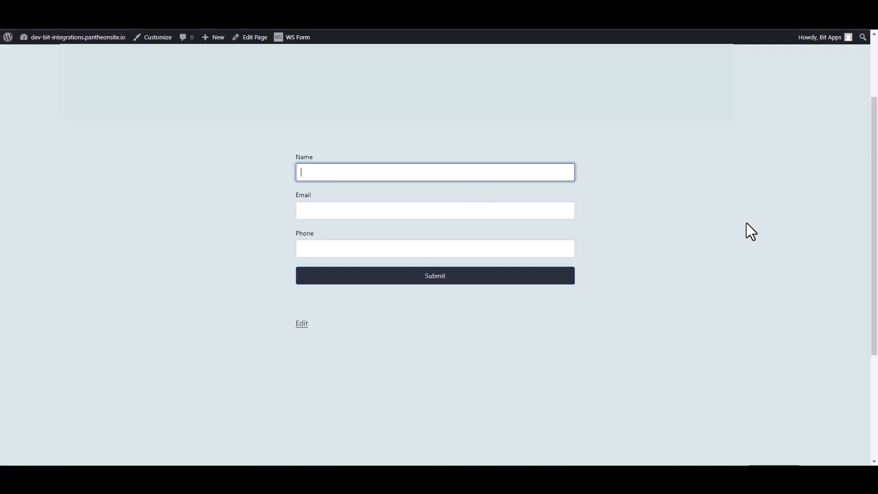
Submit the contact form with name 'Bit Integrations', the support e-mail address and a phone number
{"action": "type", "text": "Bit Integrations"}
{"action": "left_click", "coordinate": [563, 208]}
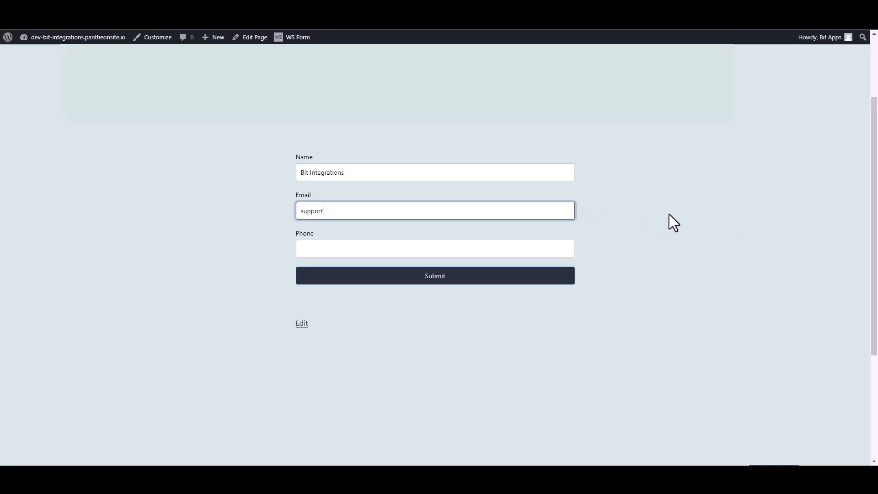
{"action": "left_click", "coordinate": [573, 253]}
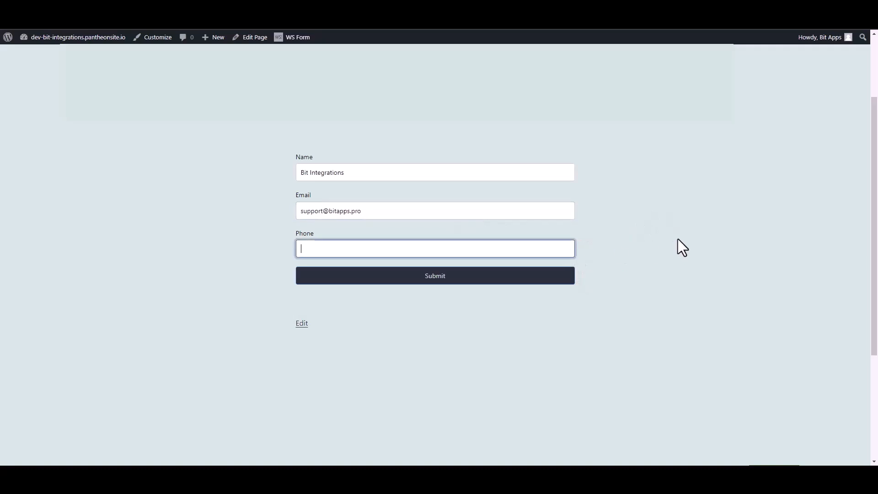
{"action": "type", "text": "444555666"}
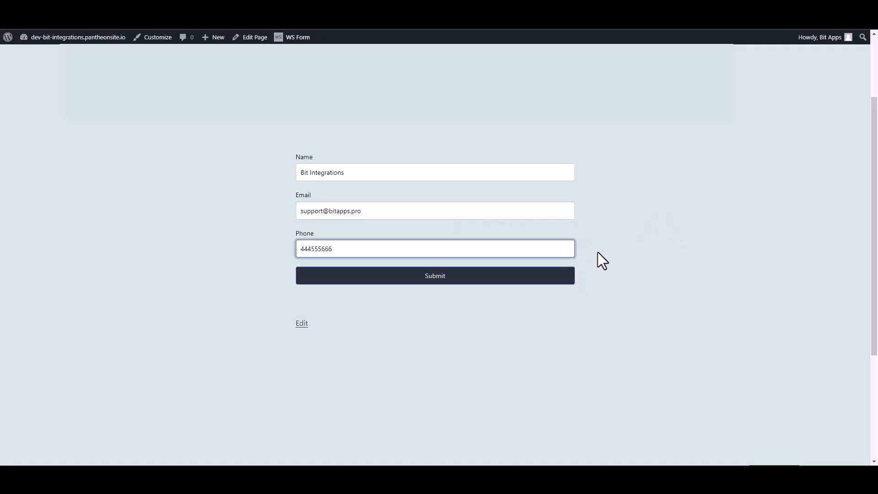
{"action": "left_click", "coordinate": [568, 278]}
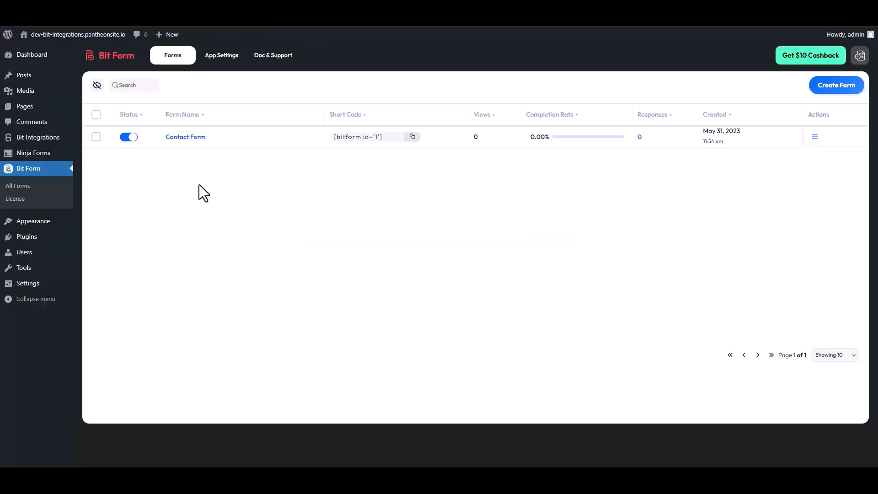
Open the Responses page for Contact Form from its Actions menu in Bit Form's Forms list
{"action": "left_click", "coordinate": [815, 138]}
{"action": "left_click", "coordinate": [780, 168]}
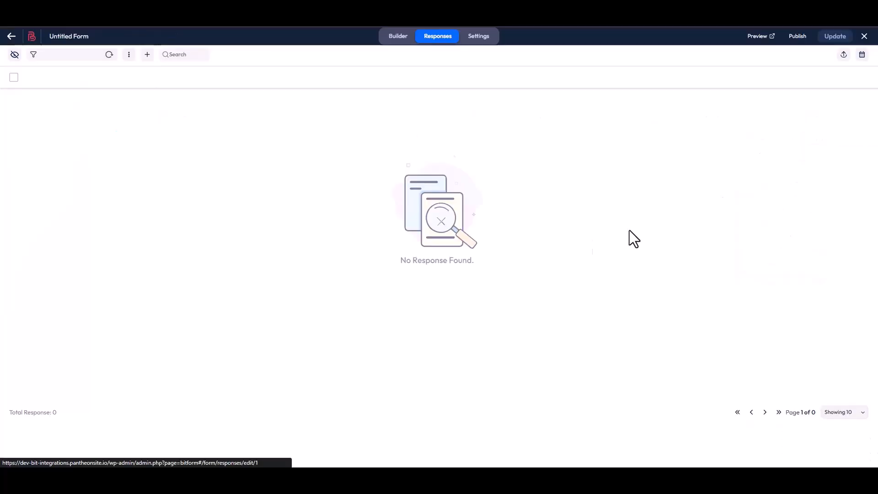